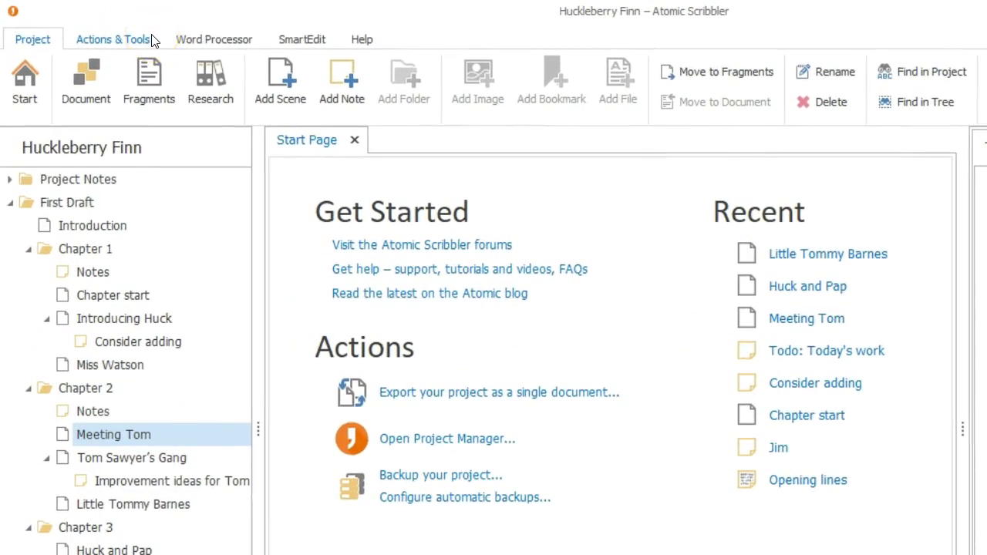
Look over the Actions & Tools ribbon commands, then show the Word Processor formatting commands.
click(102, 44)
click(35, 42)
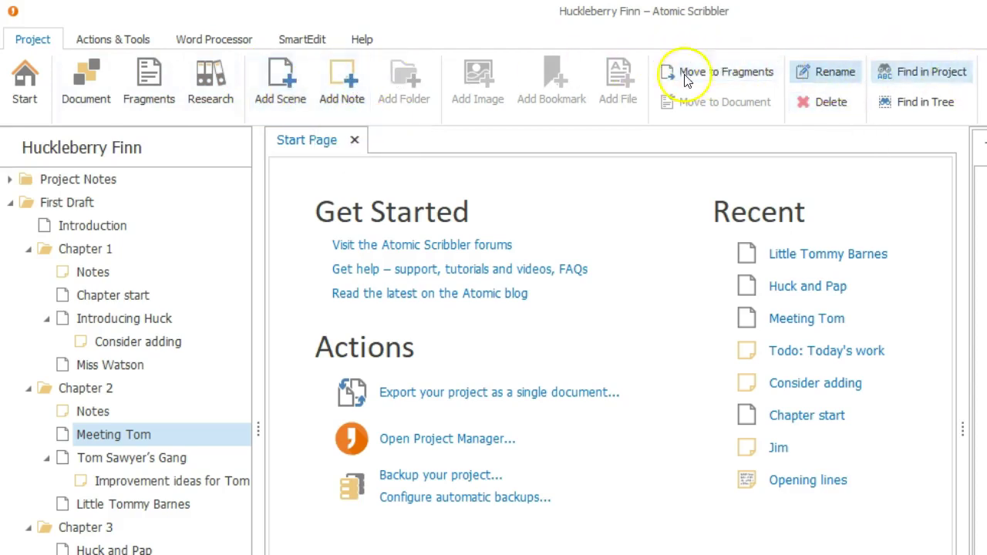
click(118, 43)
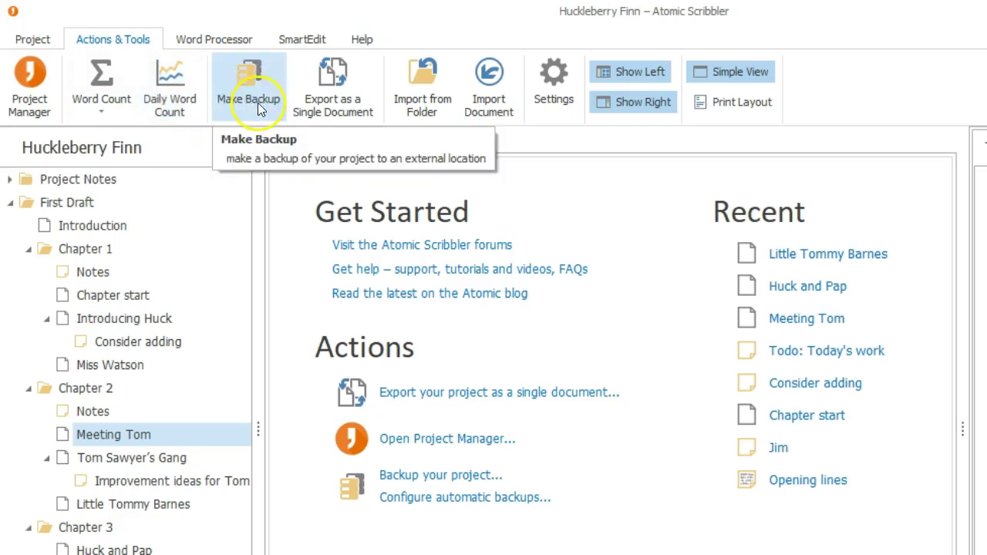
click(342, 112)
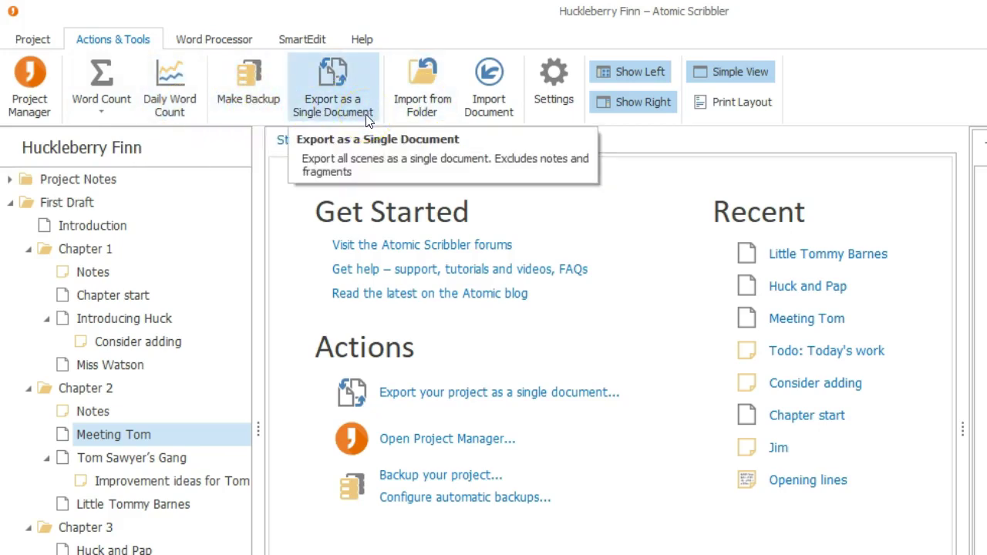
click(227, 39)
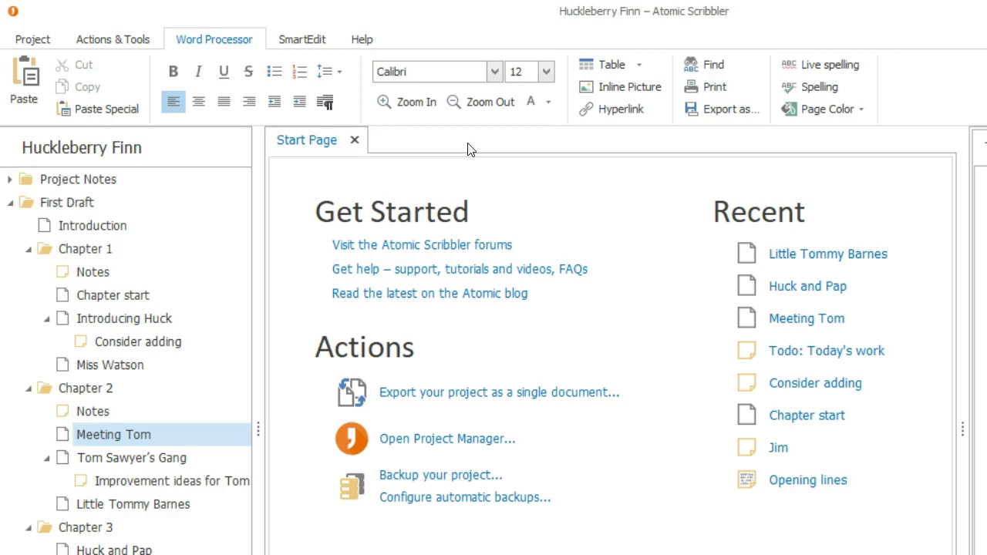
Show the SmartEdit checking commands, then the Help ribbon's support commands.
click(297, 38)
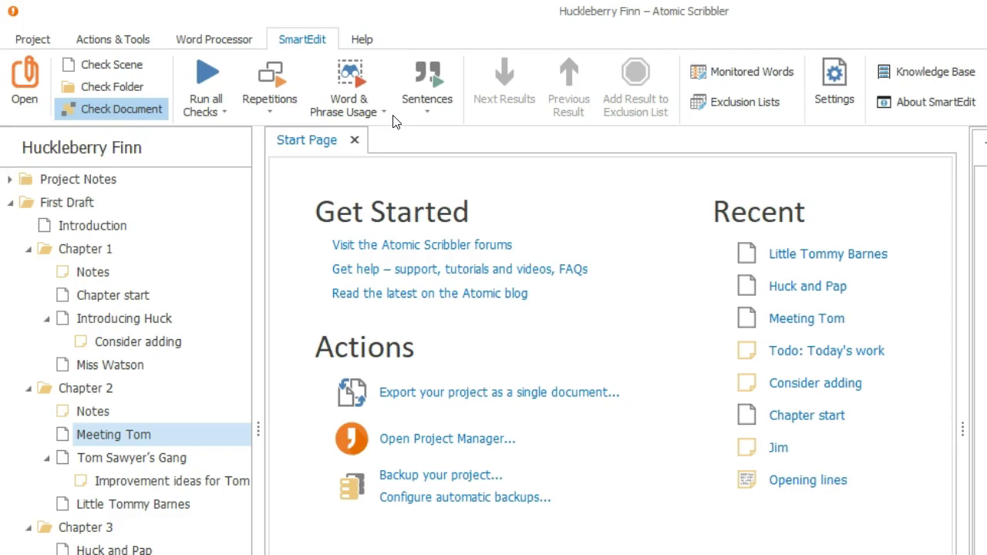
click(362, 40)
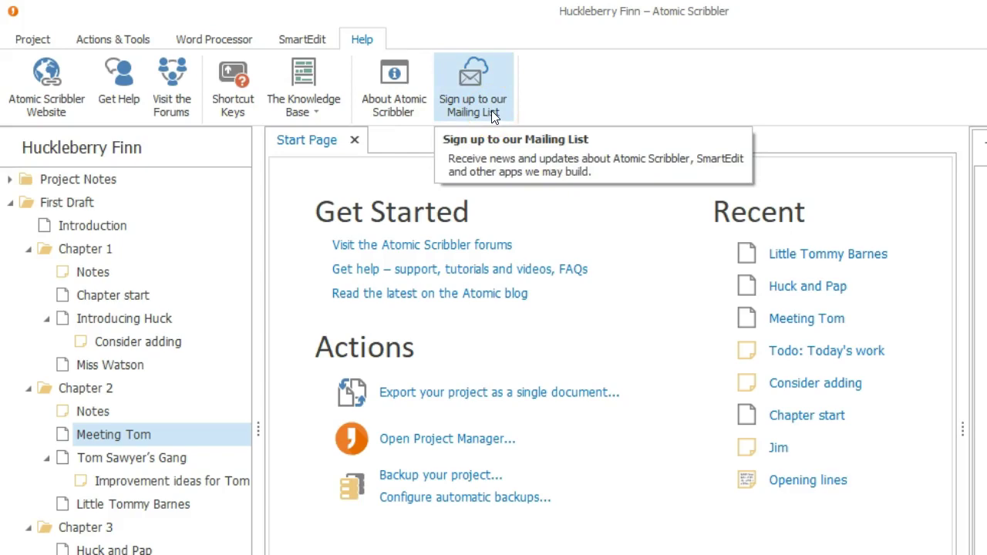
click(403, 101)
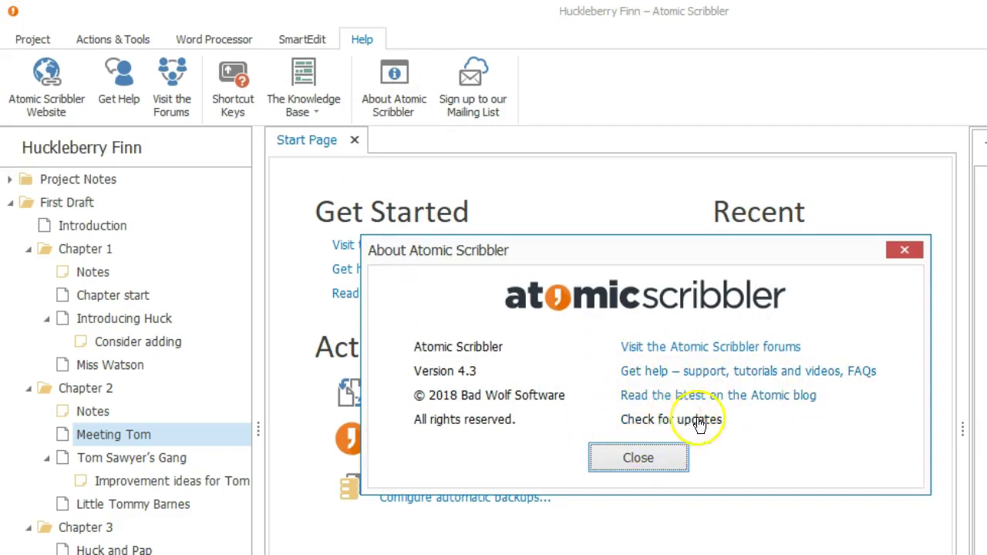
click(637, 459)
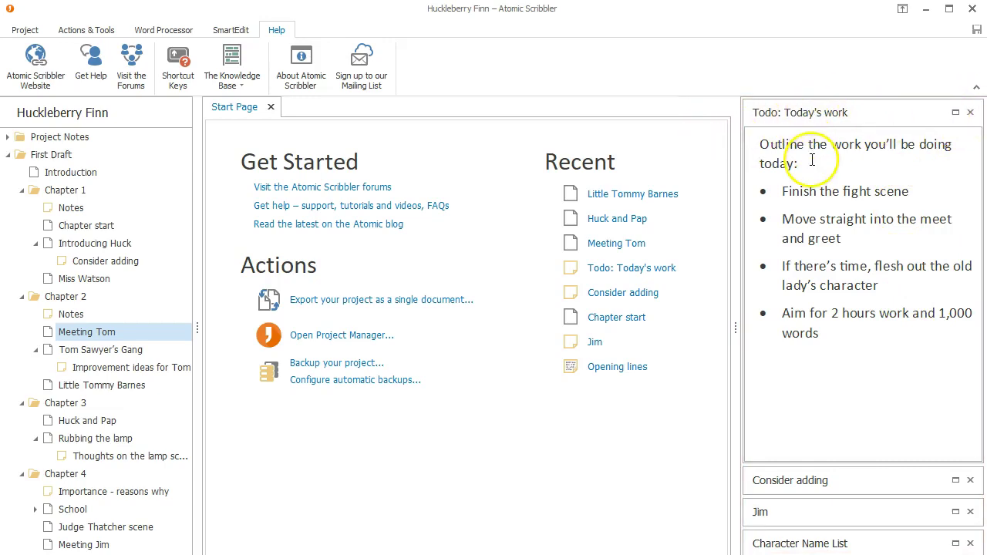
Close the Consider adding and Todo notes, expand Character Name List, and show Daily Word Count.
click(879, 481)
click(955, 481)
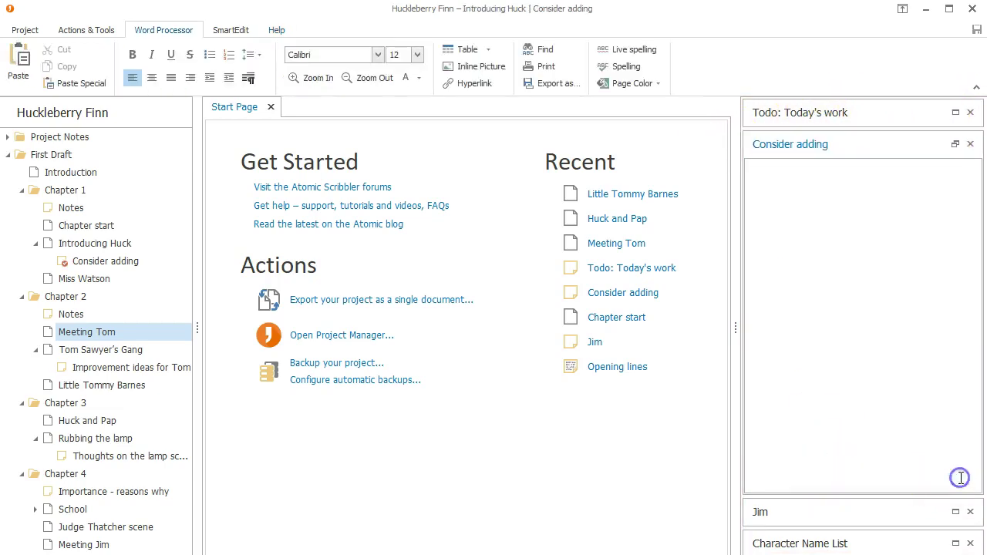
click(970, 144)
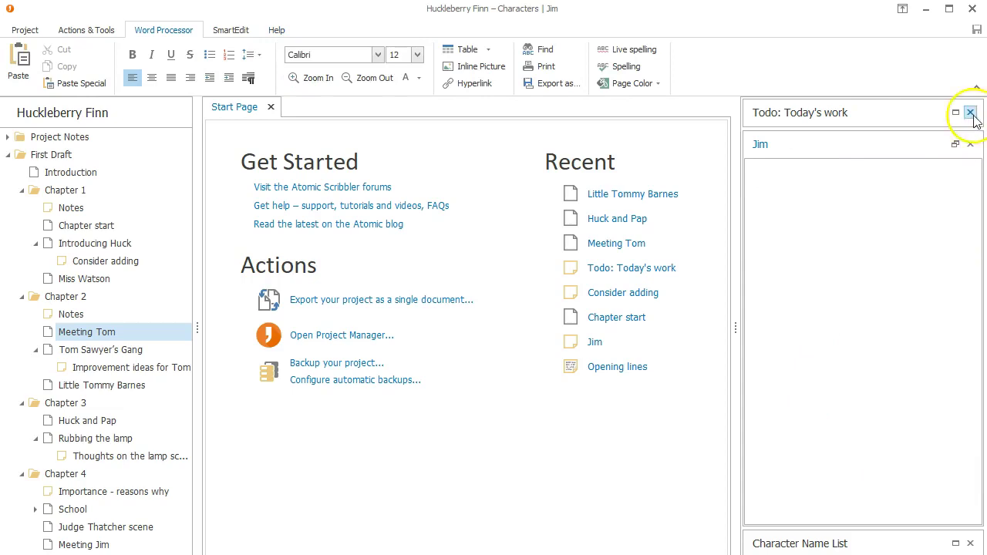
click(971, 112)
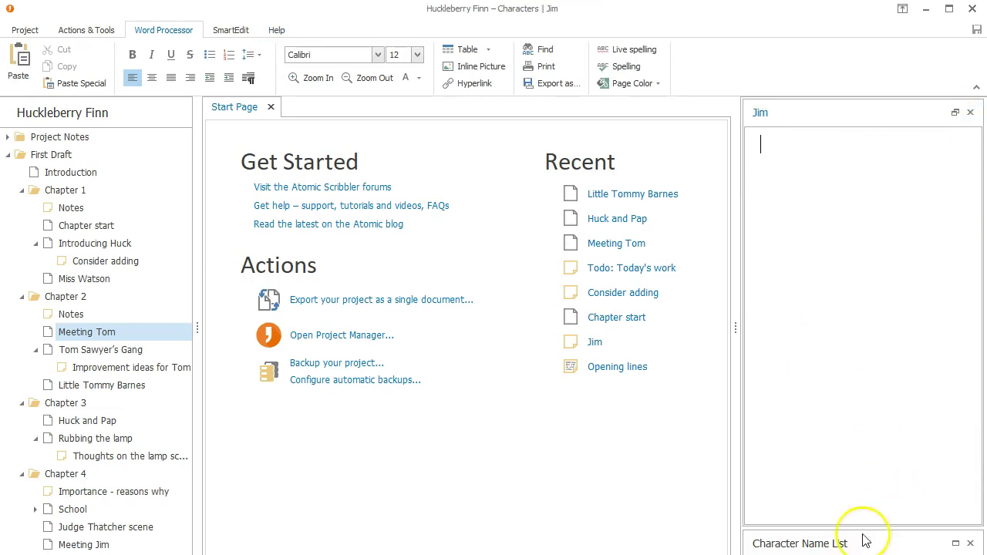
click(954, 543)
click(81, 30)
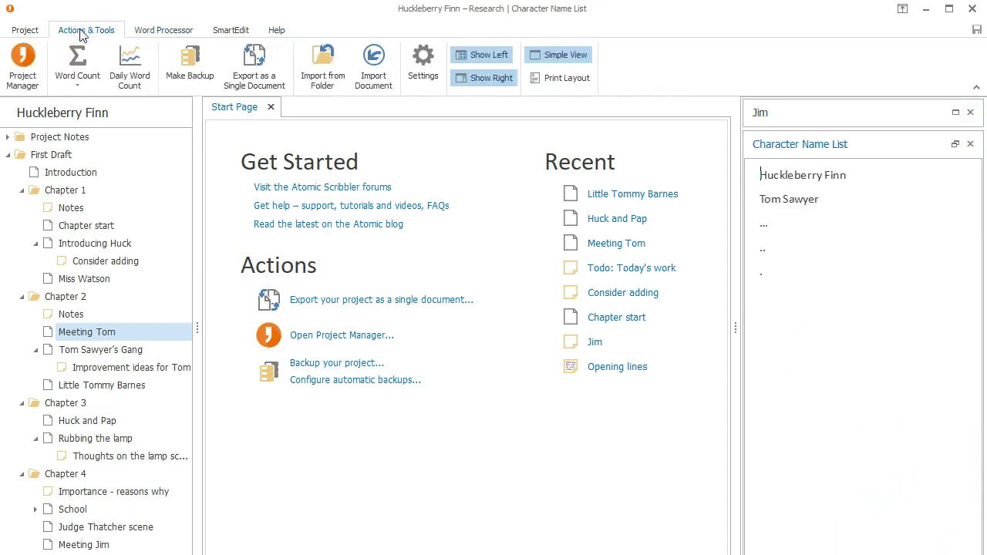
click(133, 69)
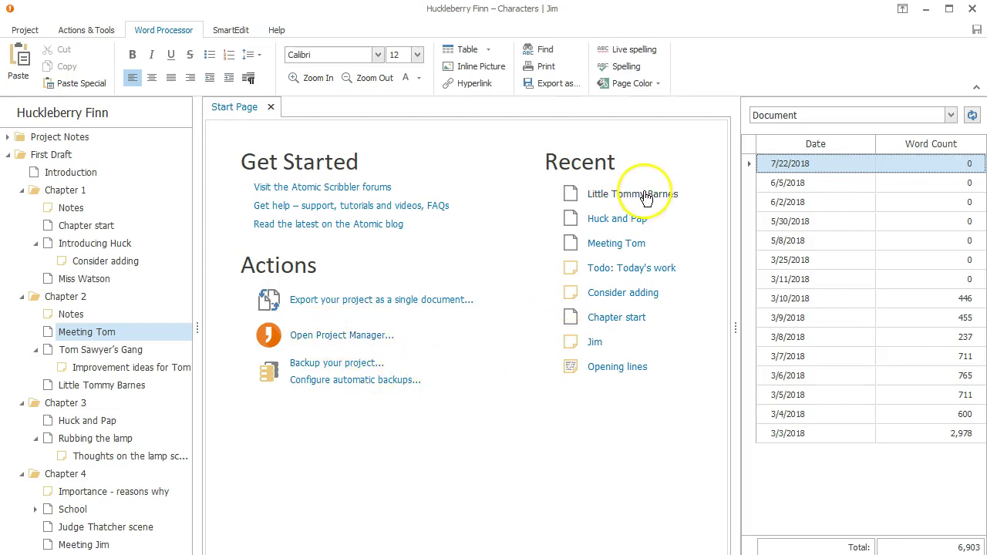
Open the Meeting Tom scene from Recent and close the Start Page.
click(659, 387)
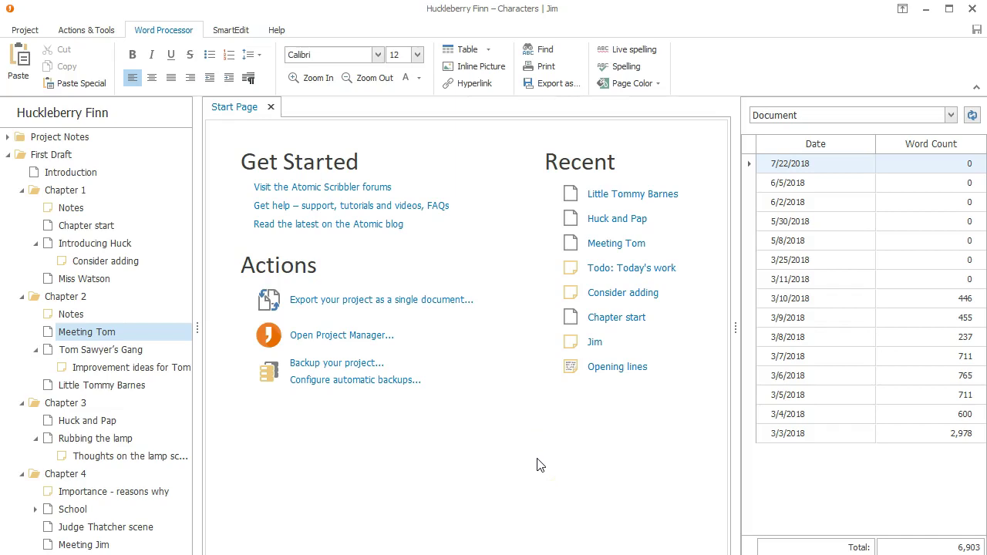
double_click(82, 336)
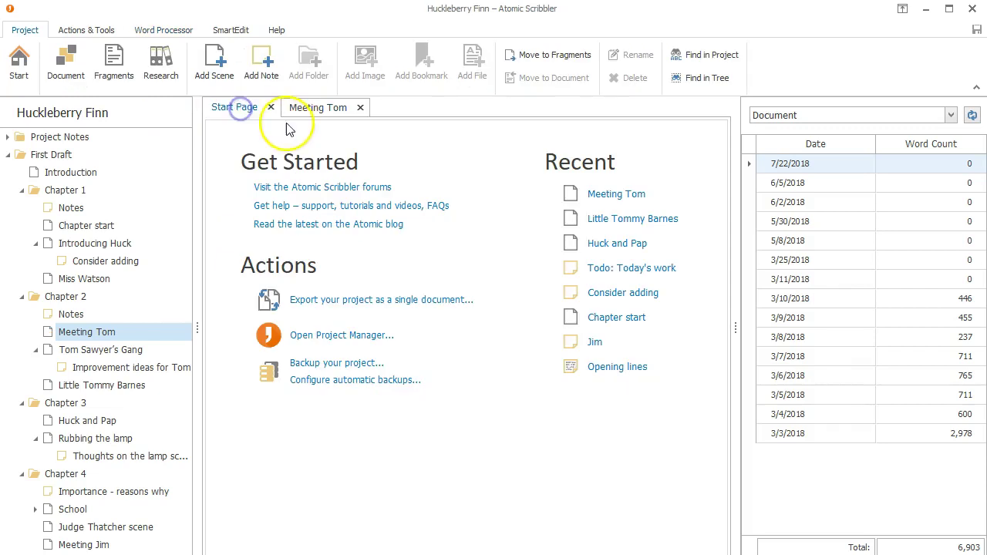
click(271, 108)
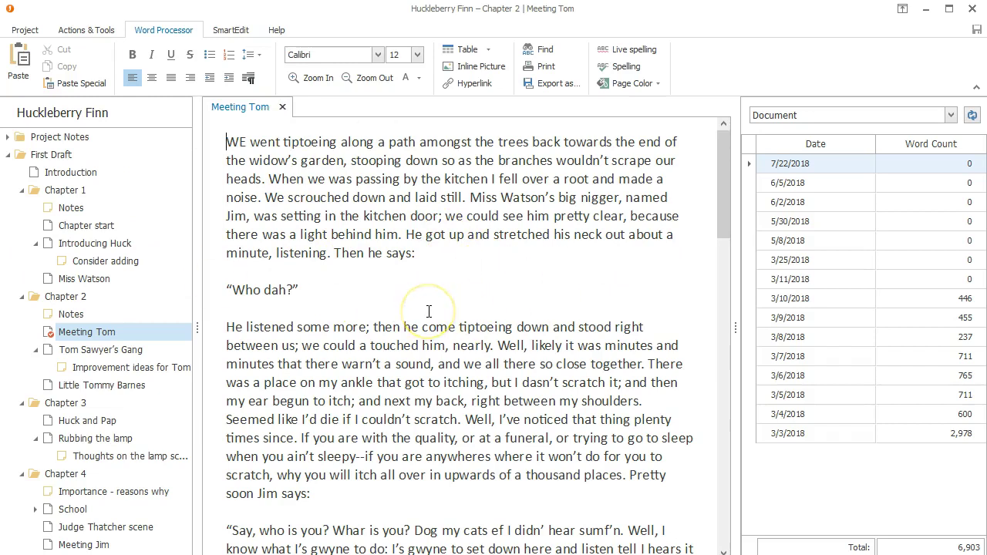
Open Huck and Pap and Rubbing the lamp in their own tabs and switch among the three scenes.
click(89, 423)
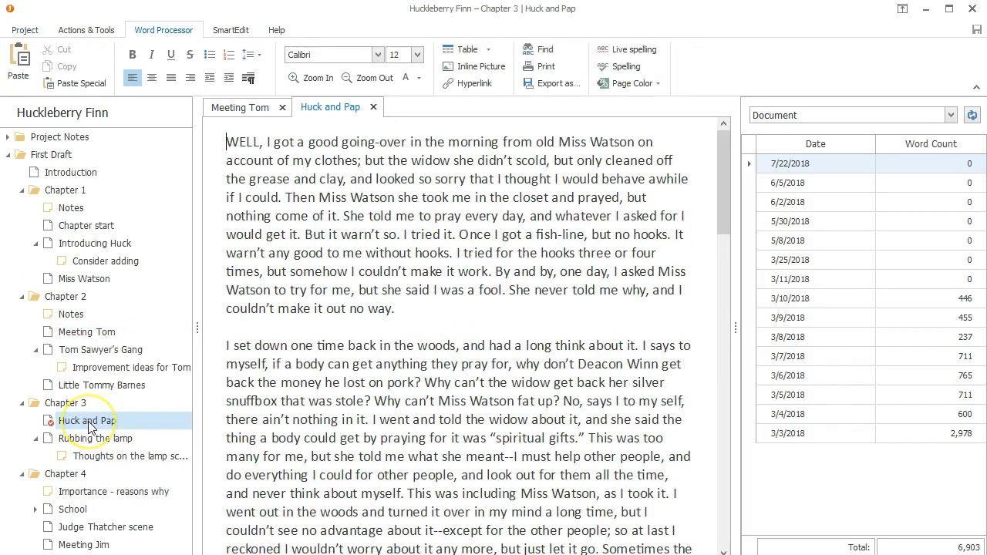
click(80, 439)
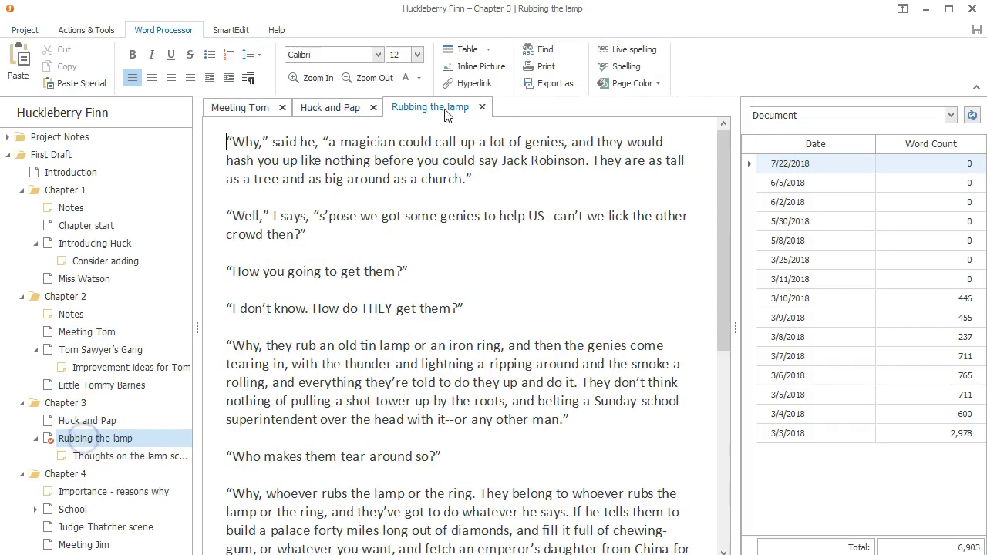
click(330, 107)
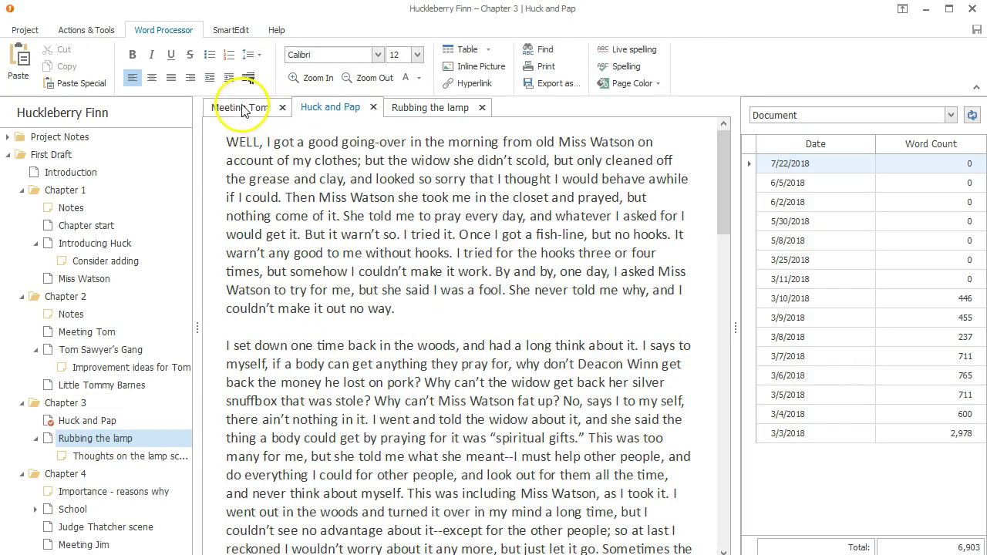
click(240, 107)
click(344, 107)
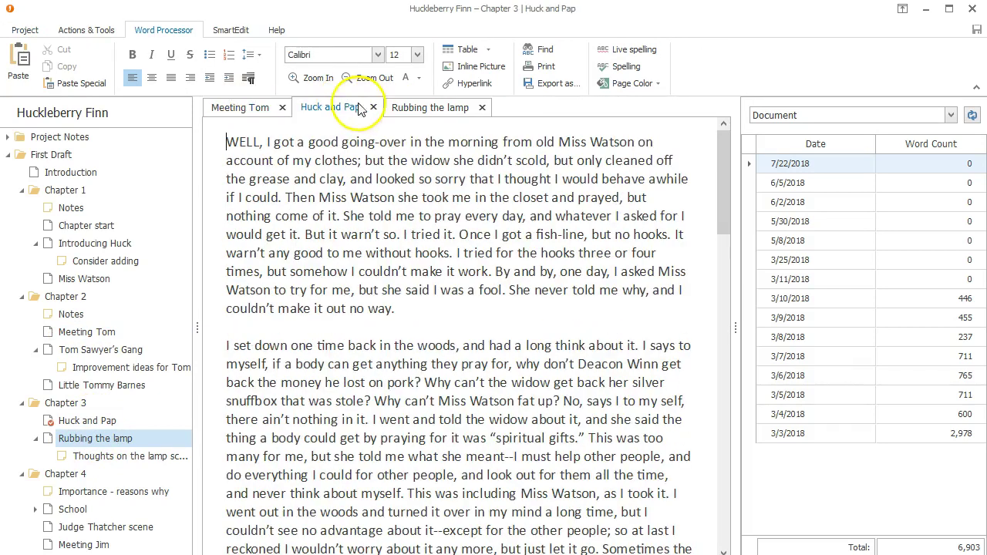
click(451, 107)
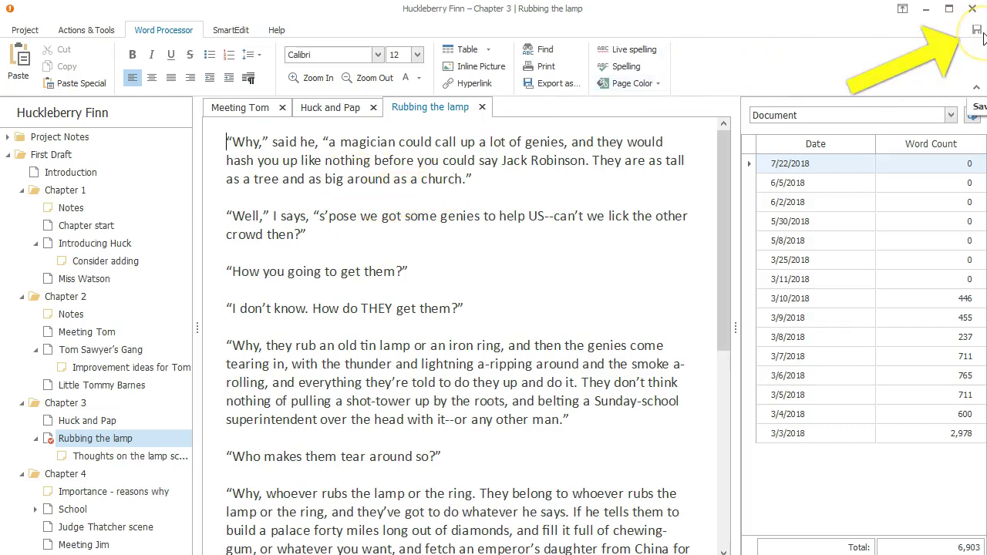
Replace 'her' with 'Huck' so the opening line reads “Why,” said Huck.
click(317, 144)
key(BackSpace)
key(BackSpace)
key(BackSpace)
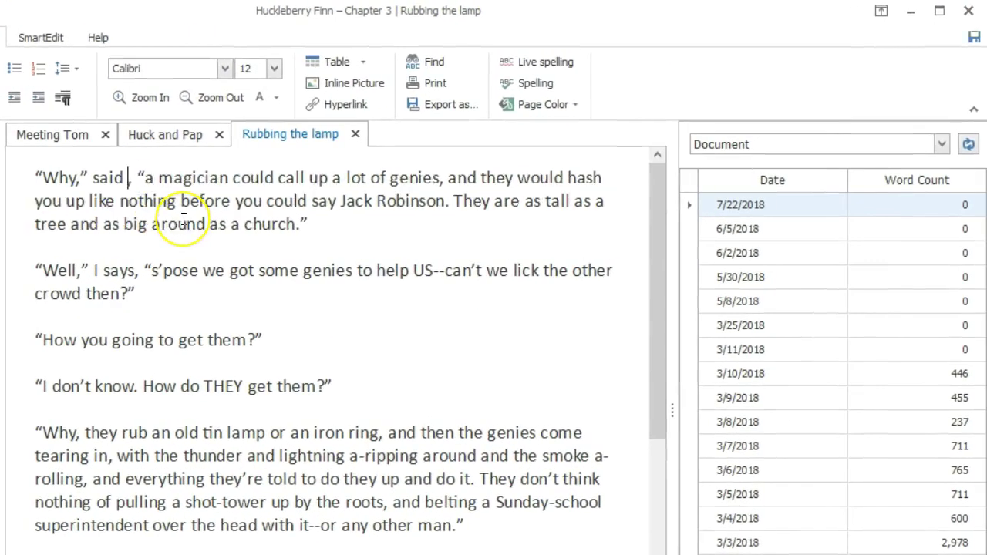
text(Huck)
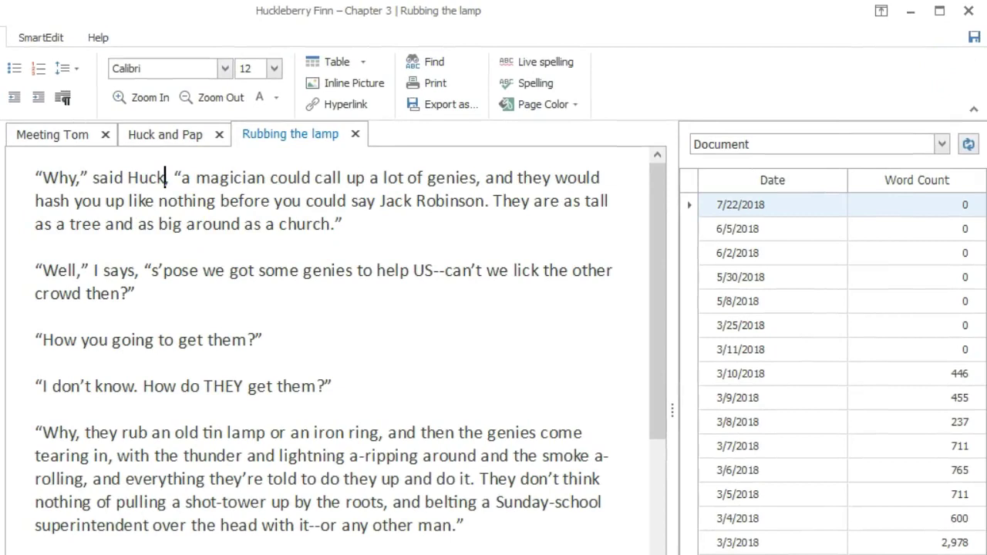
click(974, 37)
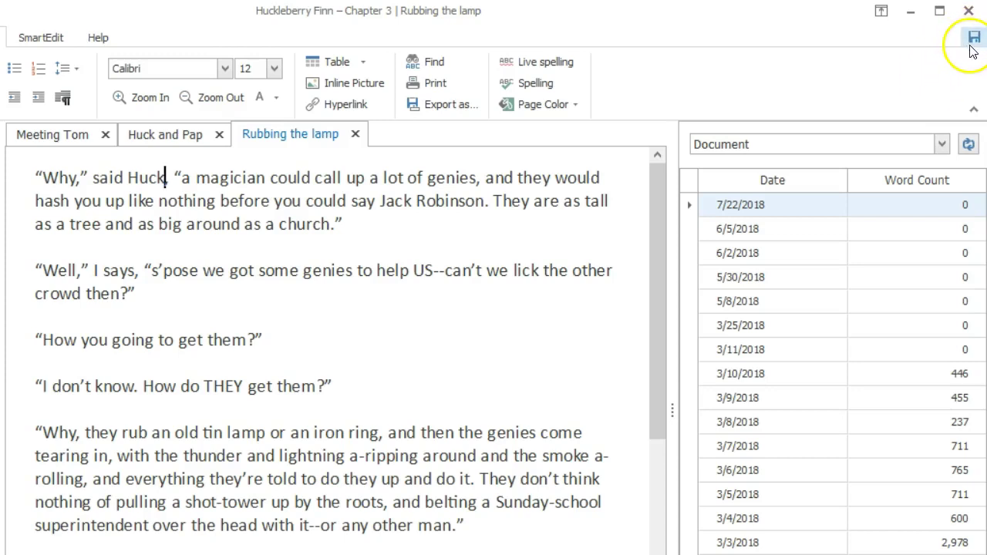
Save the Rubbing the lamp scene with the disk icon at the top right.
click(973, 40)
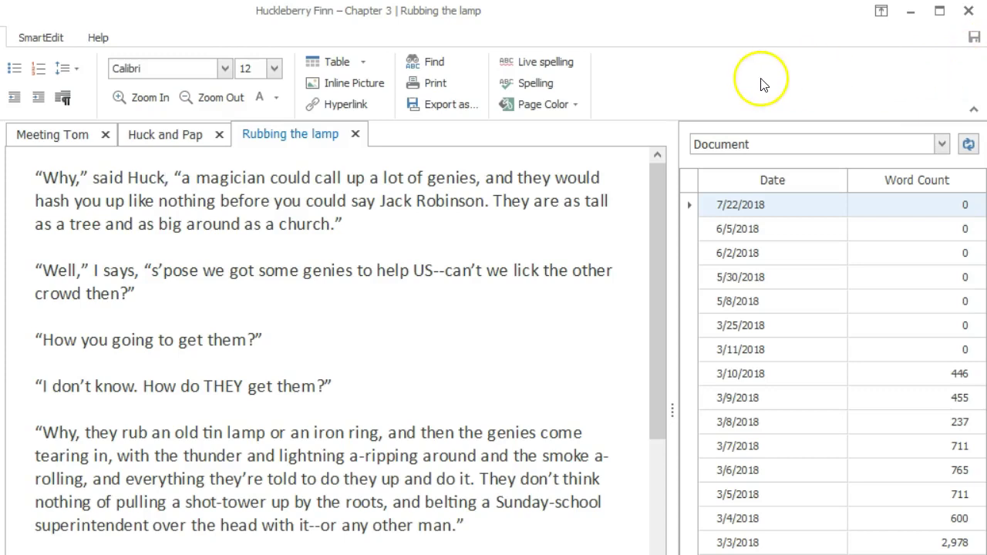
click(977, 58)
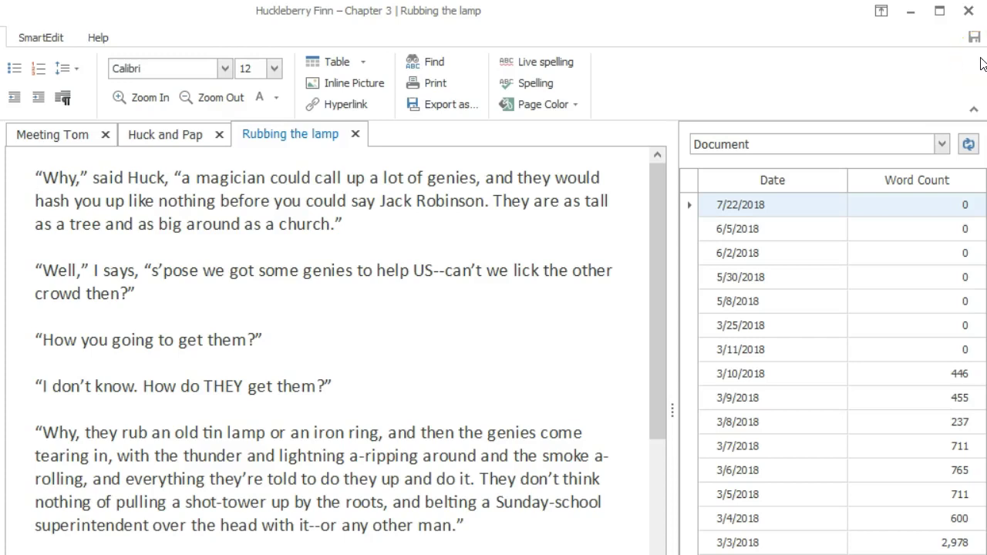